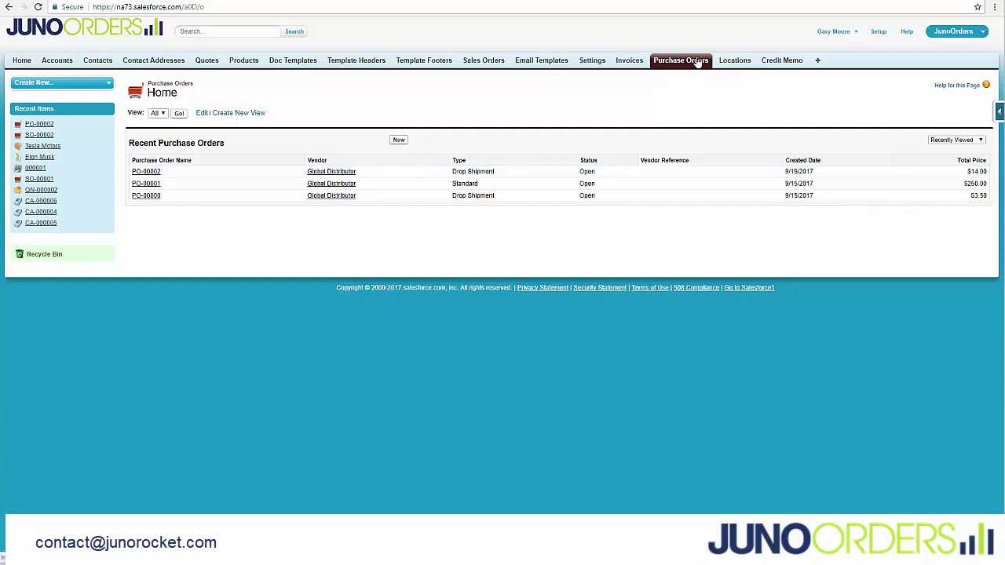
- Open a blank New Purchase Order form from the Purchase Orders tab
{"action": "left_click", "coordinate": [399, 139]}
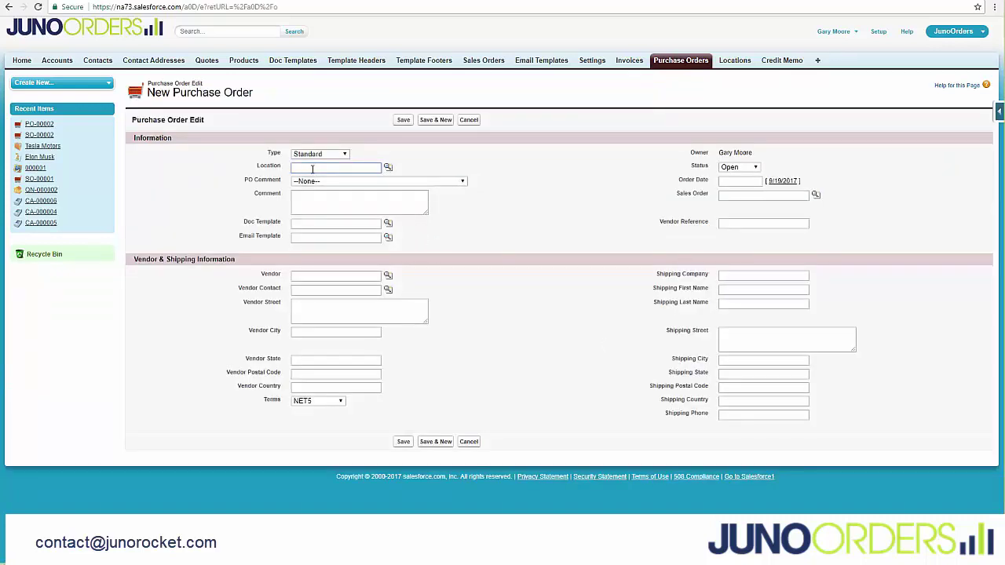
{"action": "left_click", "coordinate": [738, 66]}
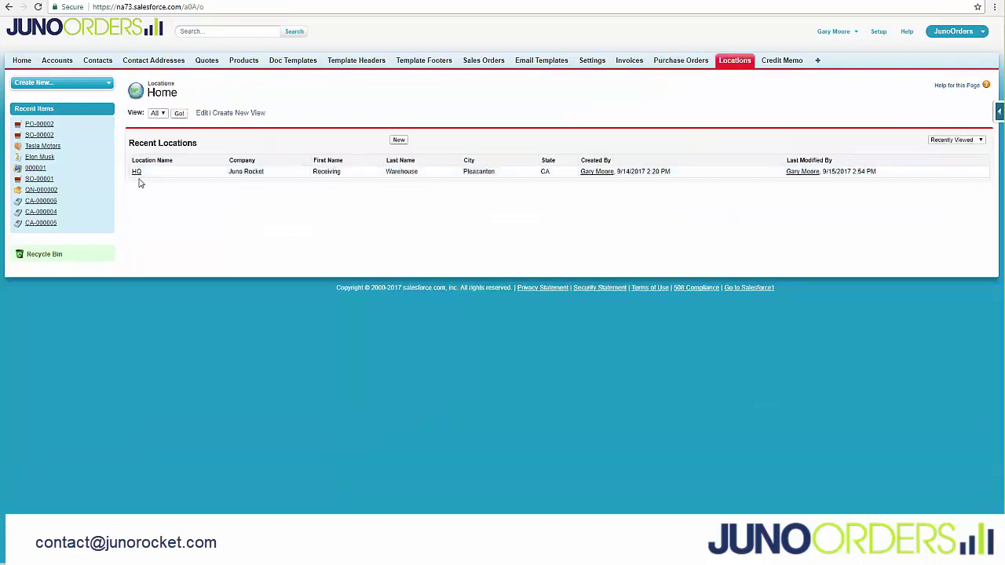
- Inspect the HQ location's details, then return to the recent Purchase Orders list
{"action": "left_click", "coordinate": [136, 172]}
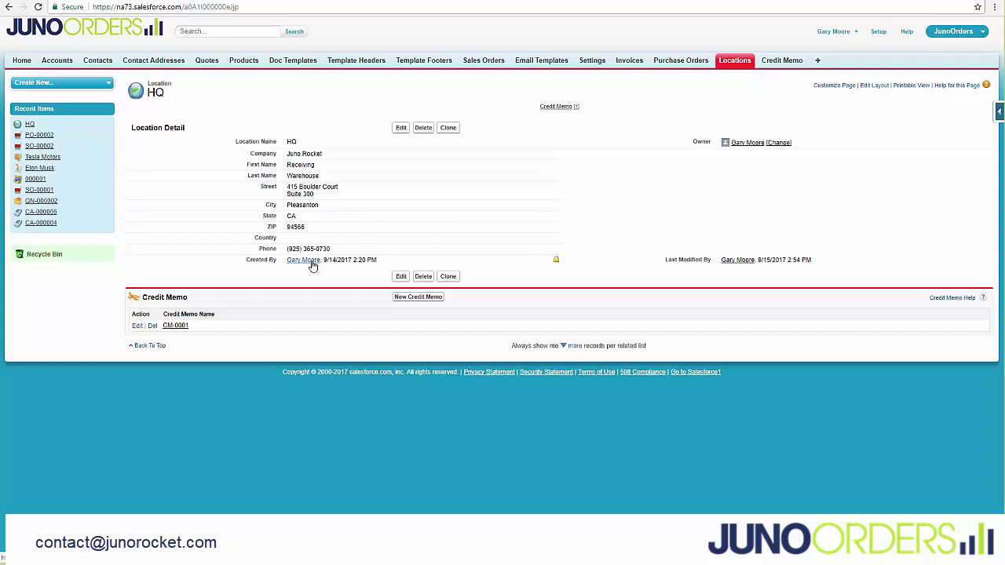
{"action": "left_click", "coordinate": [730, 64]}
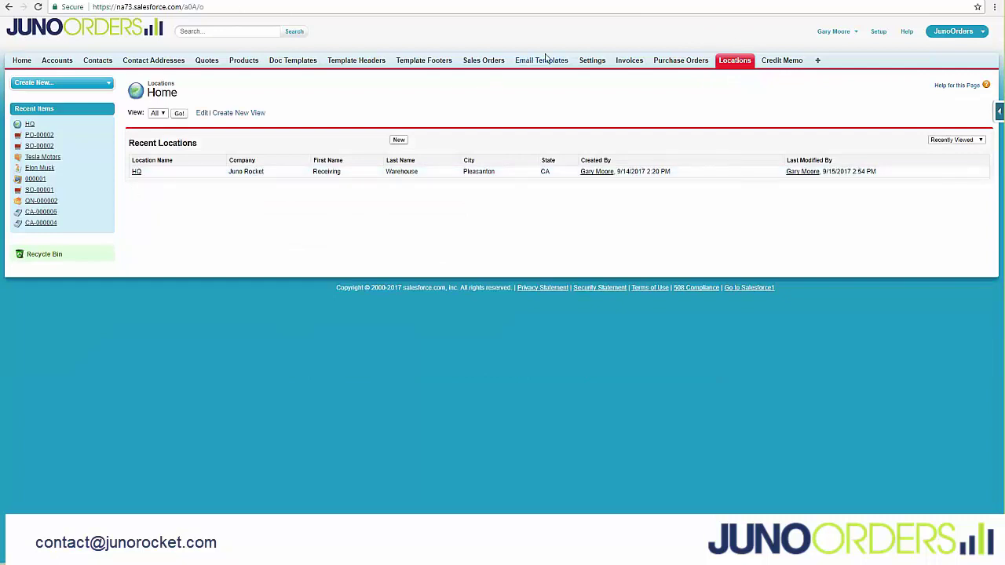
{"action": "left_click", "coordinate": [675, 67]}
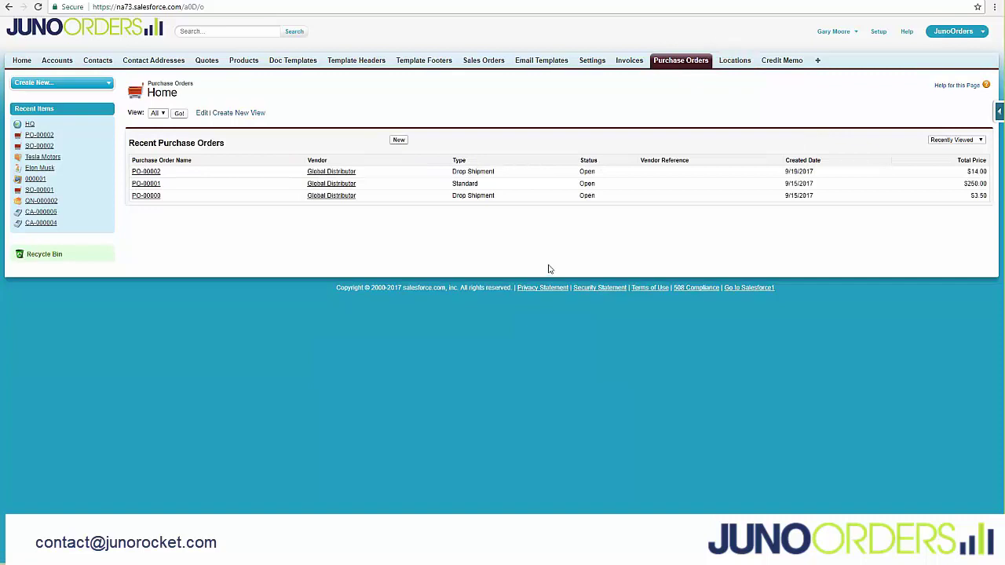
- Start a new purchase order and set its location to HQ
{"action": "left_click", "coordinate": [399, 140]}
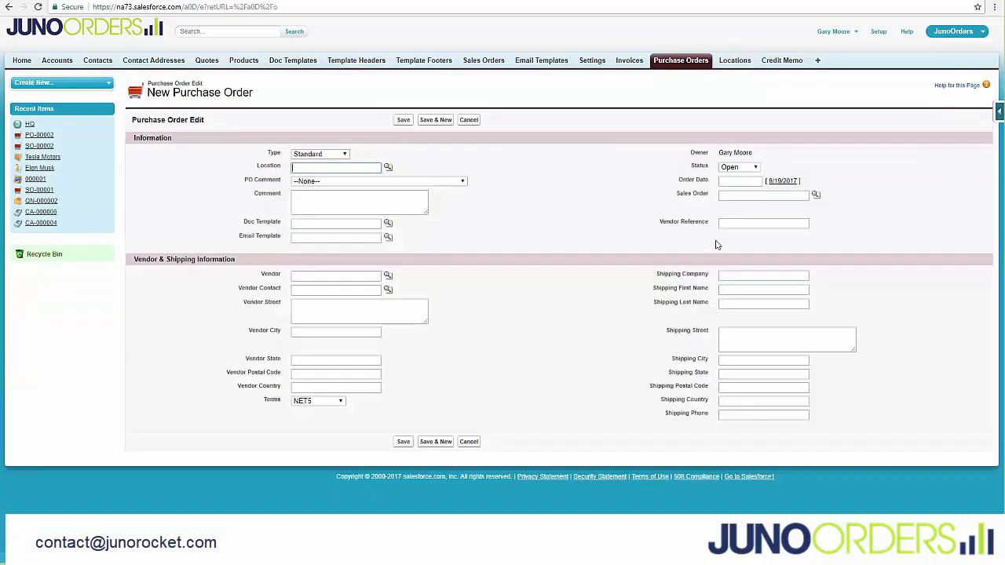
{"action": "left_click", "coordinate": [388, 168]}
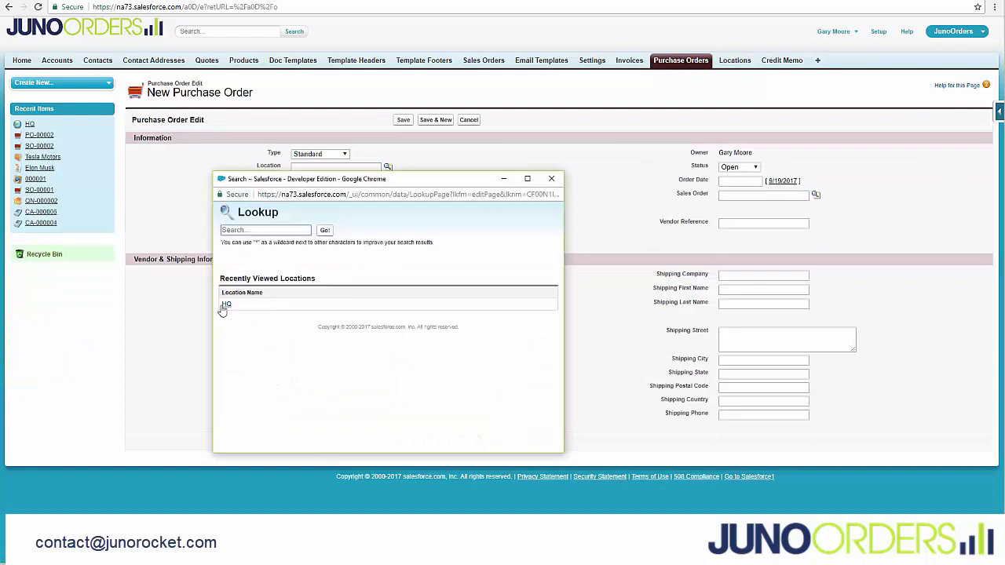
{"action": "left_click", "coordinate": [223, 305]}
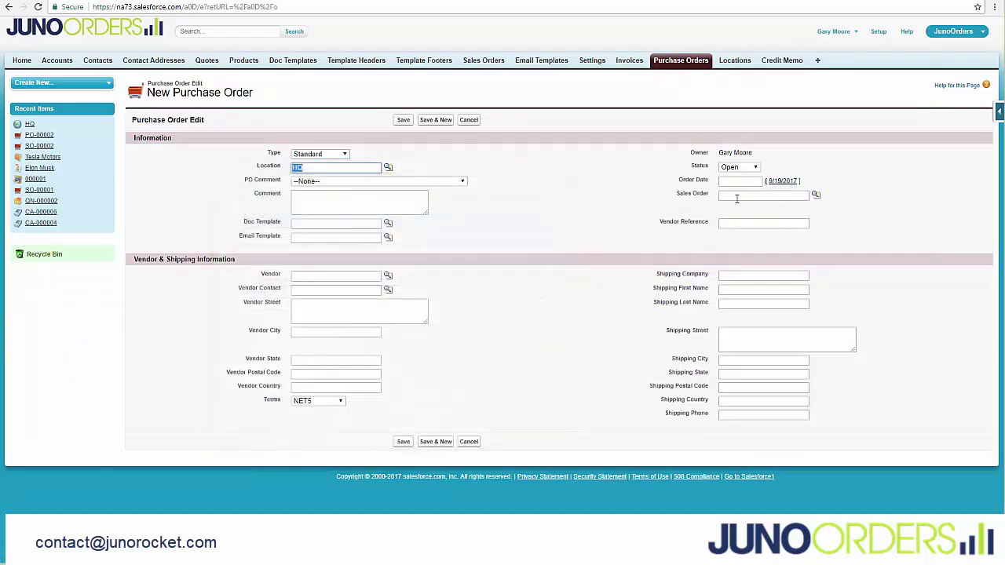
- Choose vendor Global Distributor, set the order date to 9/19/2017, and save the order
{"action": "left_click", "coordinate": [388, 275]}
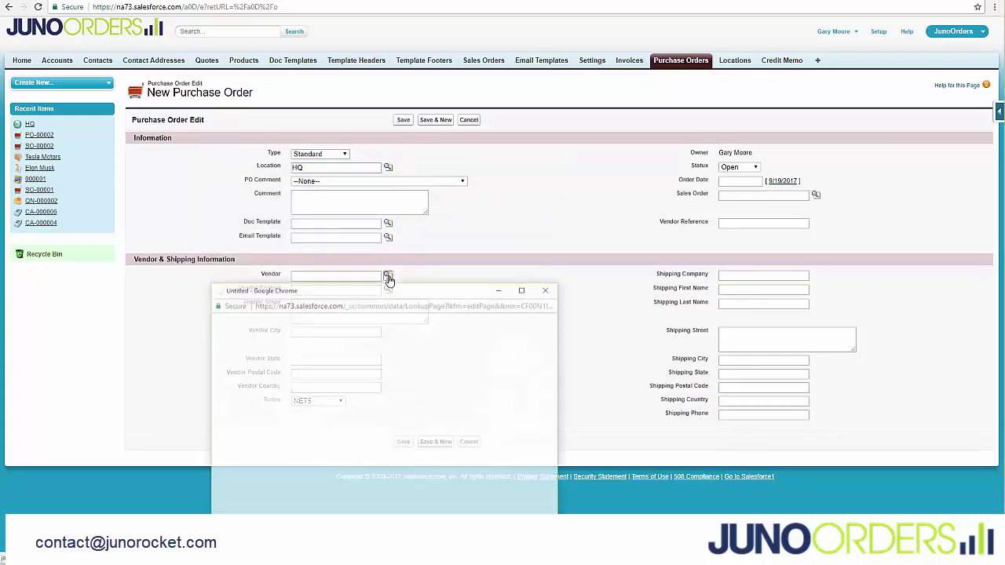
{"action": "left_click", "coordinate": [245, 415]}
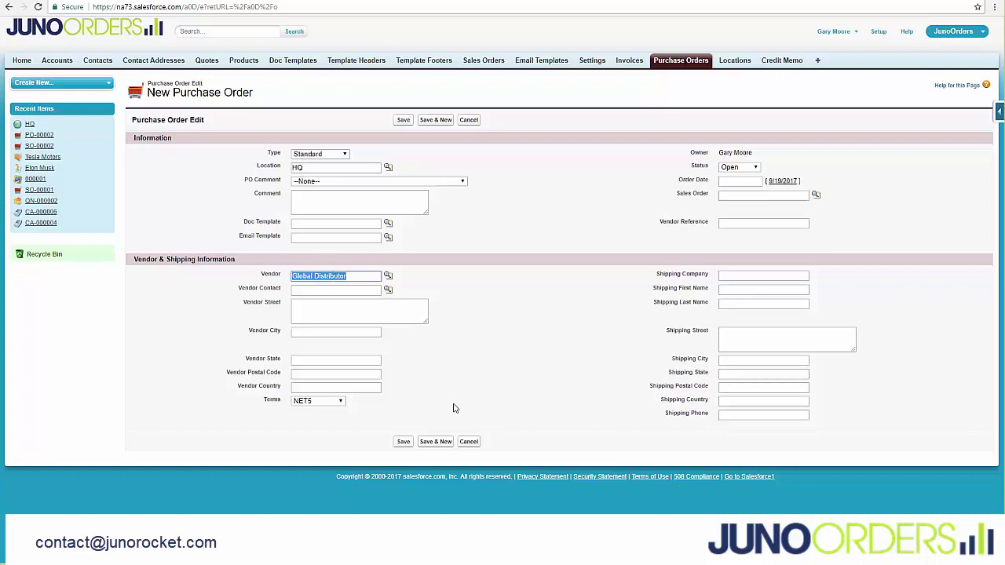
{"action": "left_click", "coordinate": [782, 180]}
{"action": "left_click", "coordinate": [403, 442]}
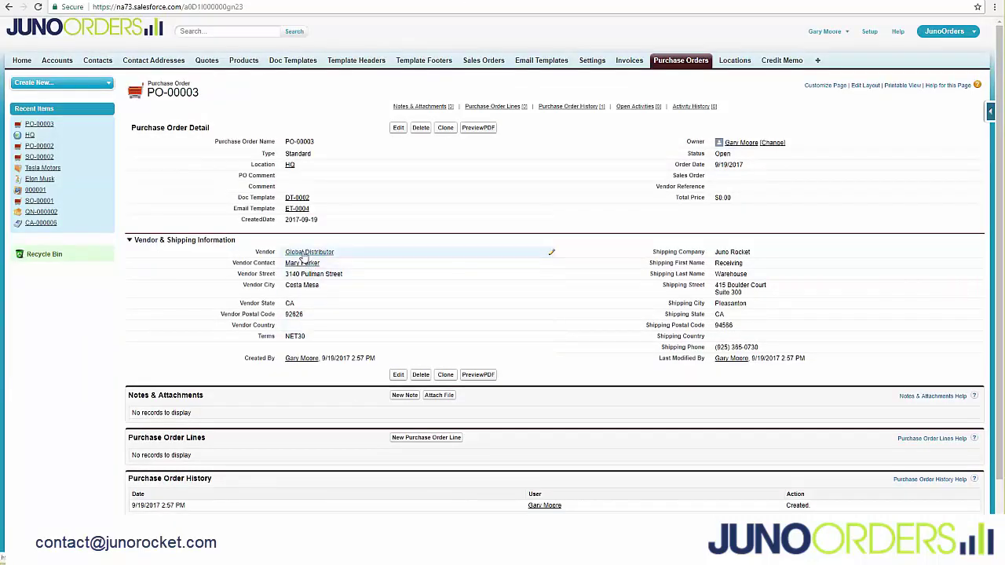
- Look over the saved PO-00003 details, then show it as a PDF preview
{"action": "mouse_move", "coordinate": [302, 259]}
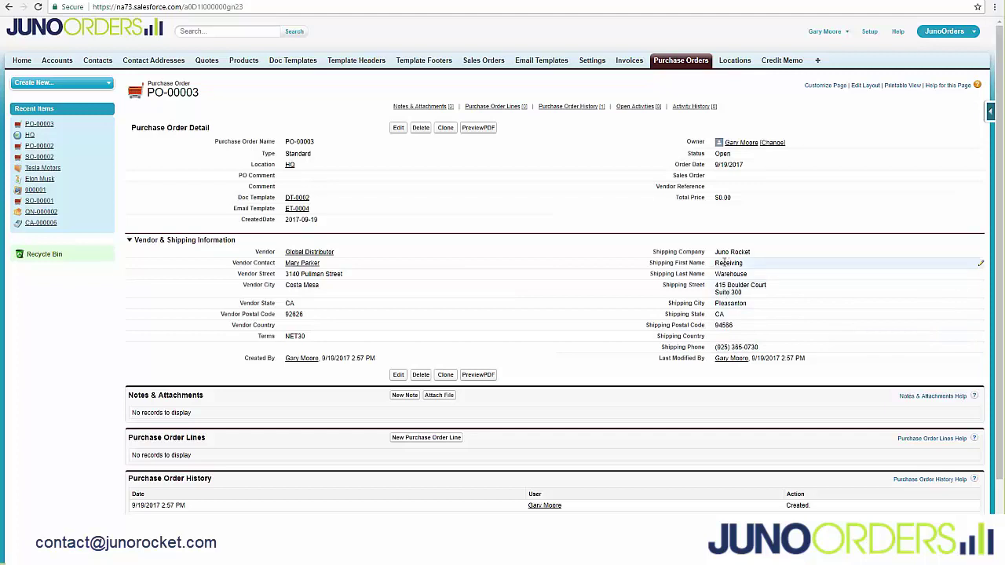
{"action": "left_click", "coordinate": [481, 128]}
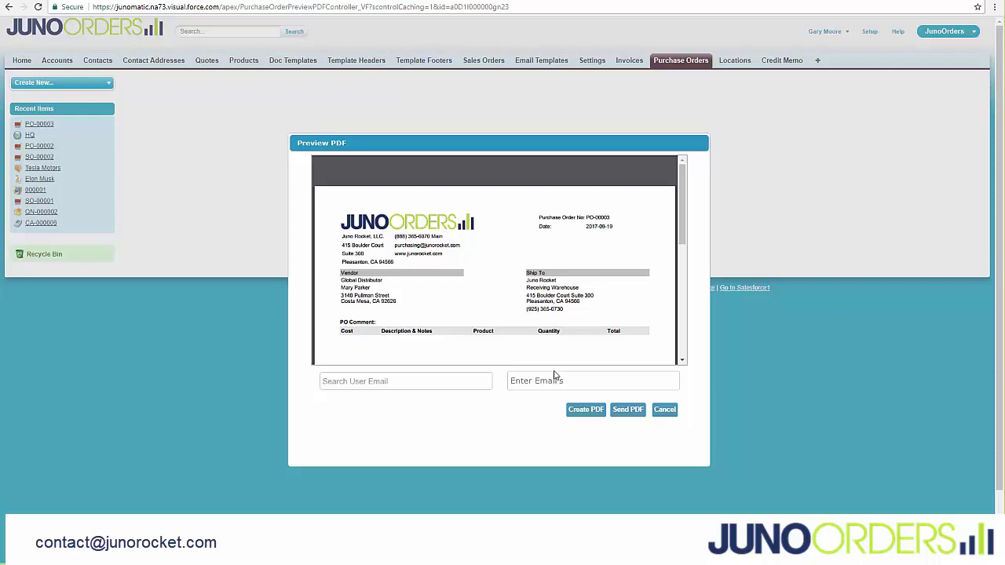
{"action": "left_click", "coordinate": [670, 411]}
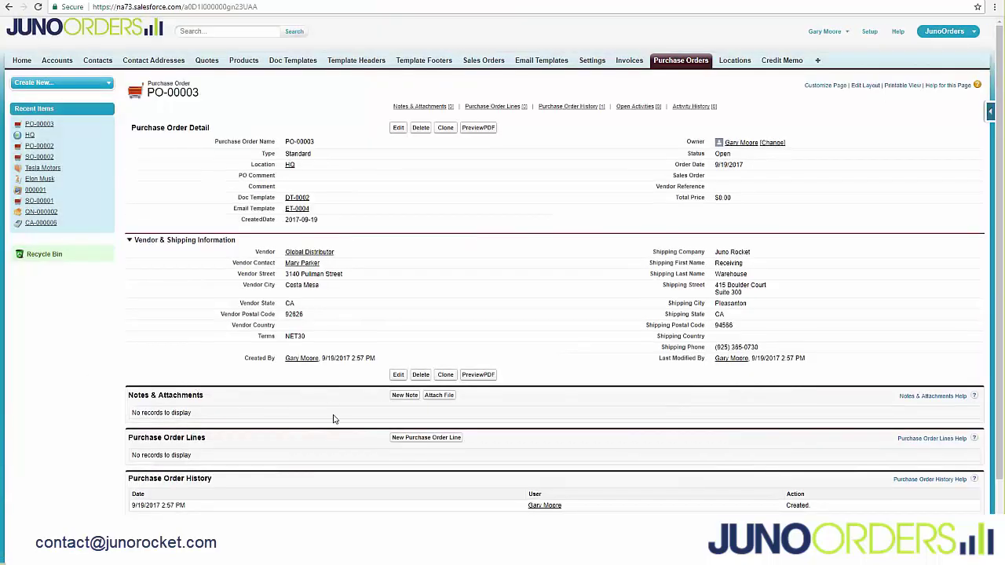
- Add line: 2 GenWatt Diesel 200kW at 10.50, comment 'Need them in Gray'; return to PO-00003
{"action": "left_click", "coordinate": [408, 441]}
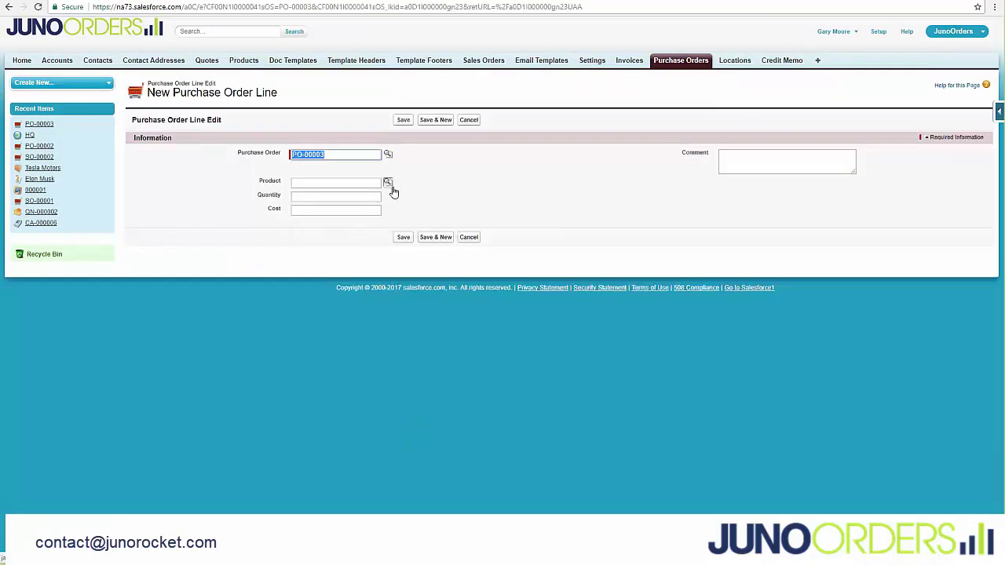
{"action": "left_click", "coordinate": [387, 185]}
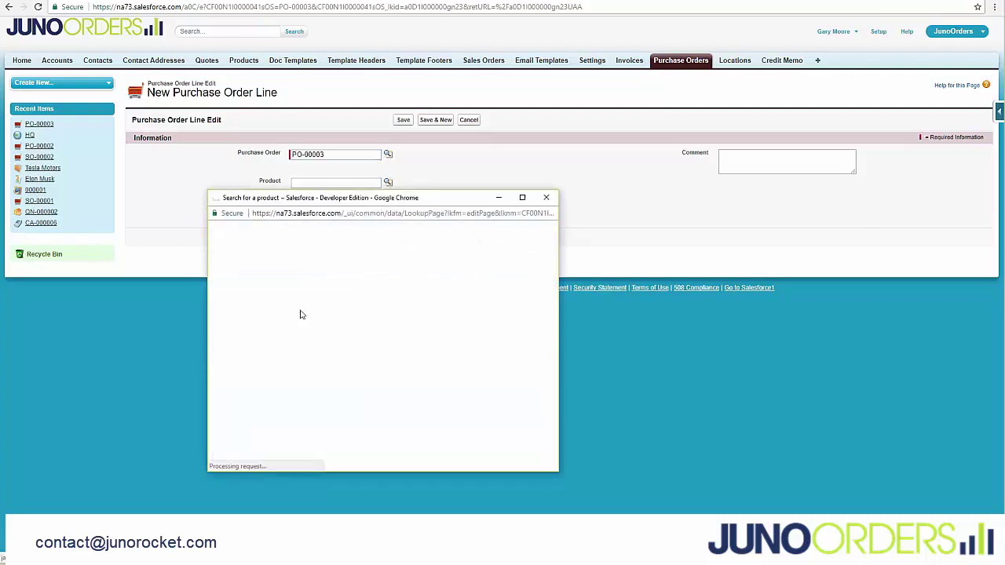
{"action": "left_click", "coordinate": [247, 383]}
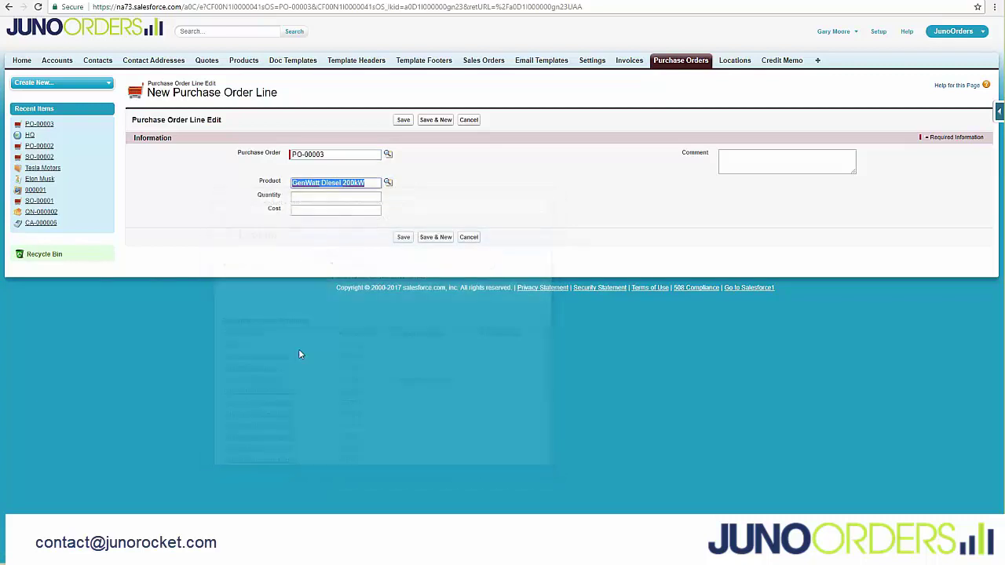
{"action": "left_click", "coordinate": [305, 198]}
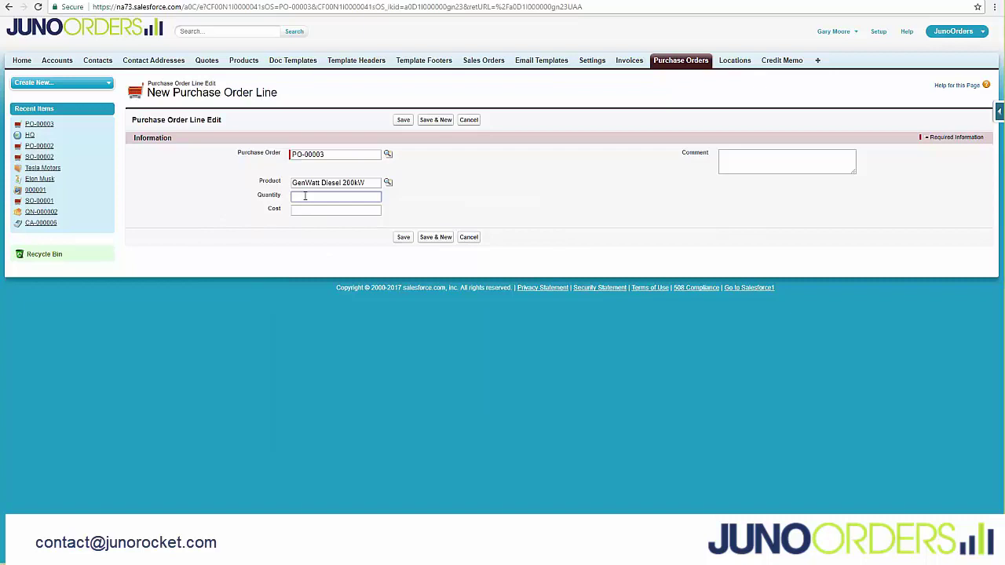
{"action": "left_click", "coordinate": [298, 208]}
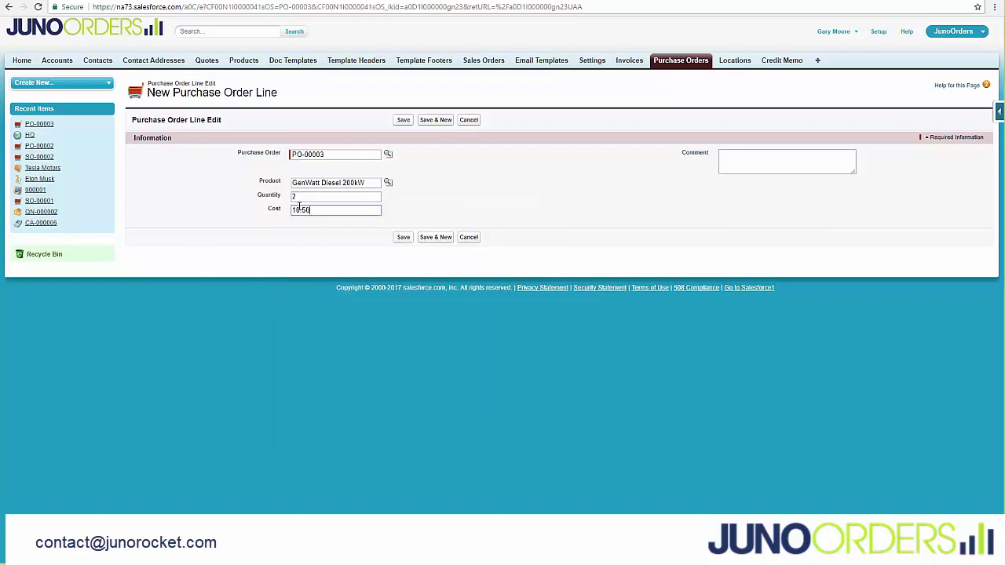
{"action": "left_click", "coordinate": [751, 162]}
{"action": "type", "text": "Need them in Gray"}
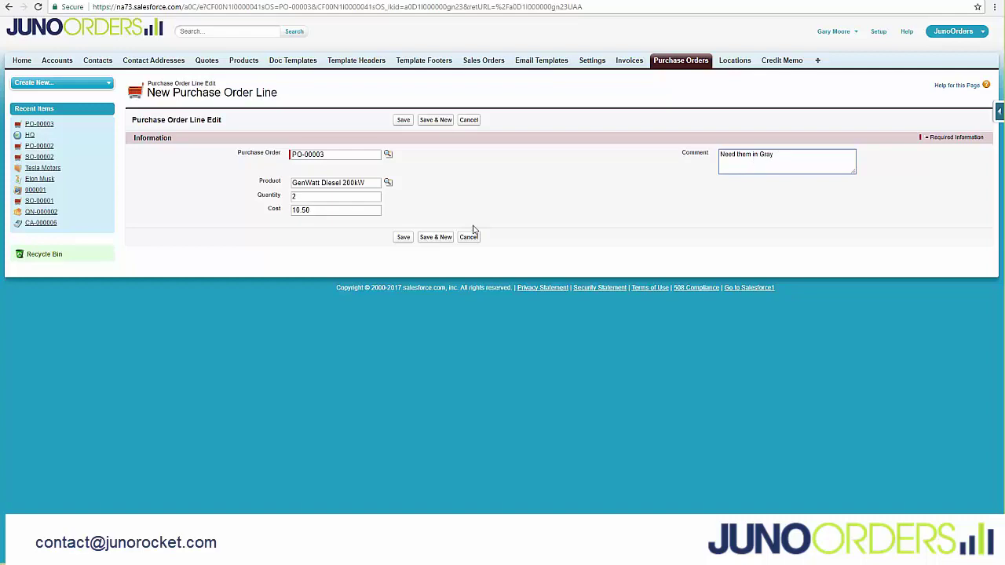
{"action": "left_click", "coordinate": [403, 238]}
{"action": "left_click", "coordinate": [301, 141]}
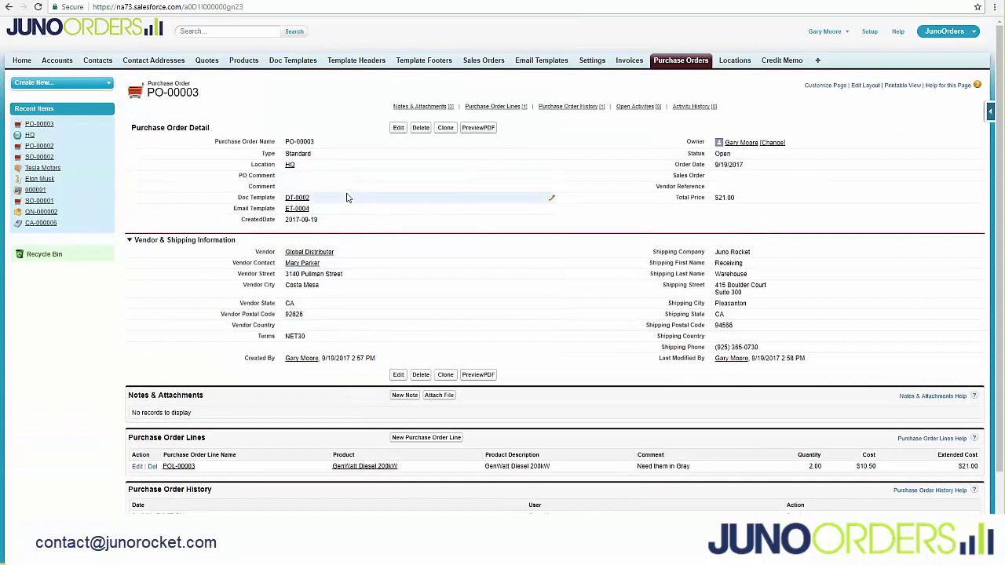
- Set the PO Comment to 'Ship to us UPS Next Day Air, no insurance'
{"action": "double_click", "coordinate": [313, 176]}
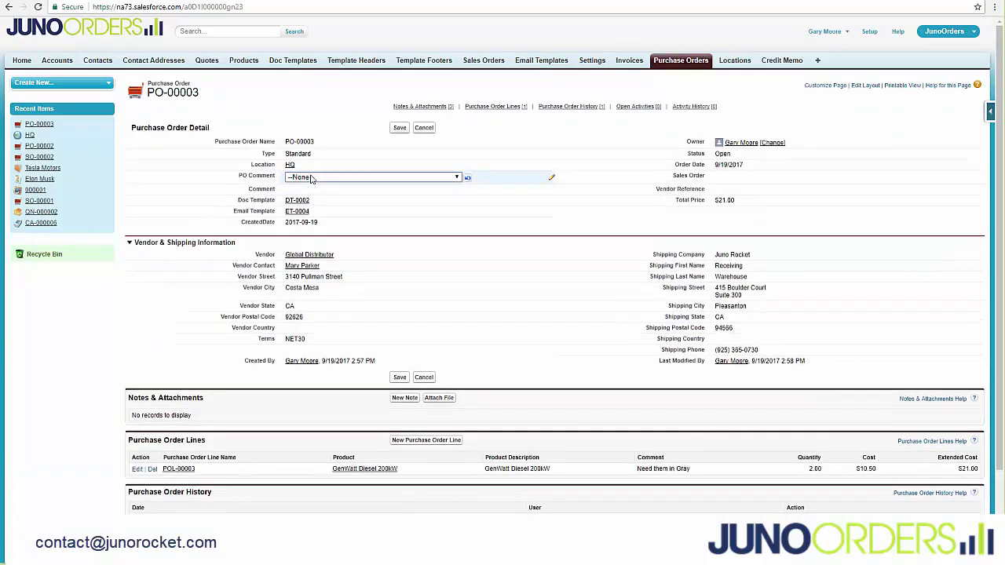
{"action": "left_click", "coordinate": [311, 178]}
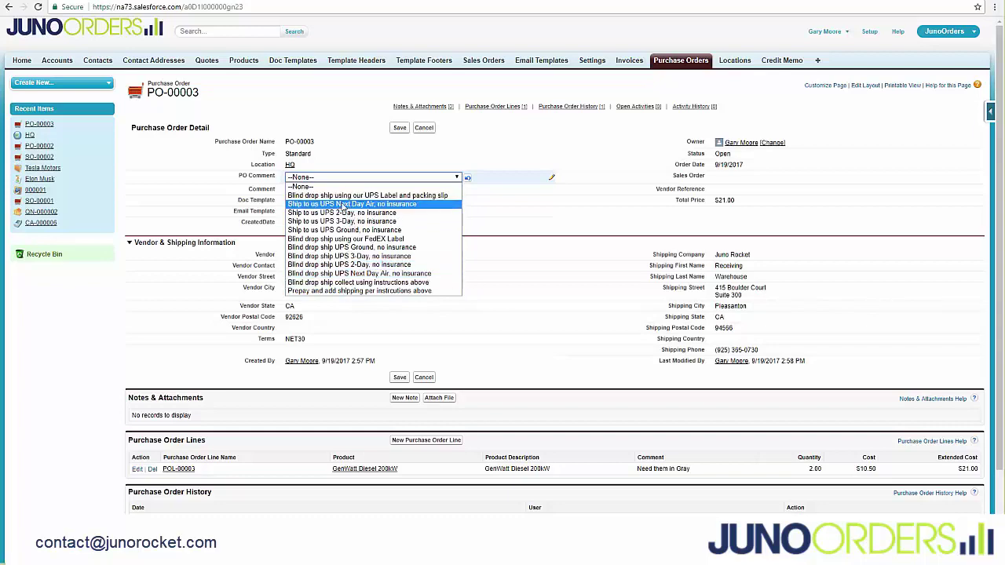
{"action": "left_click", "coordinate": [345, 203]}
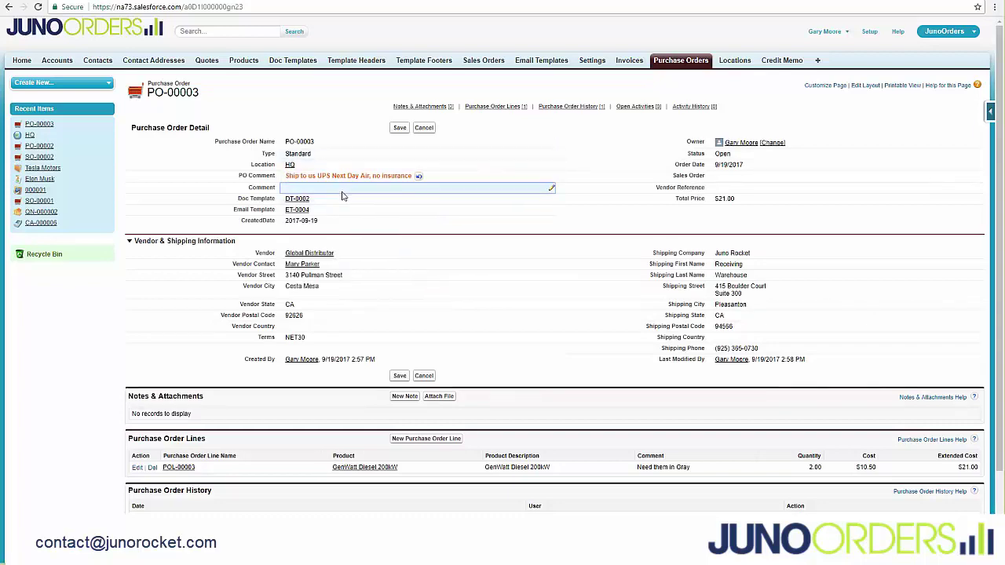
- Set the Comment to 'Leave at rear door', save the order, and preview it as PDF
{"action": "double_click", "coordinate": [341, 190]}
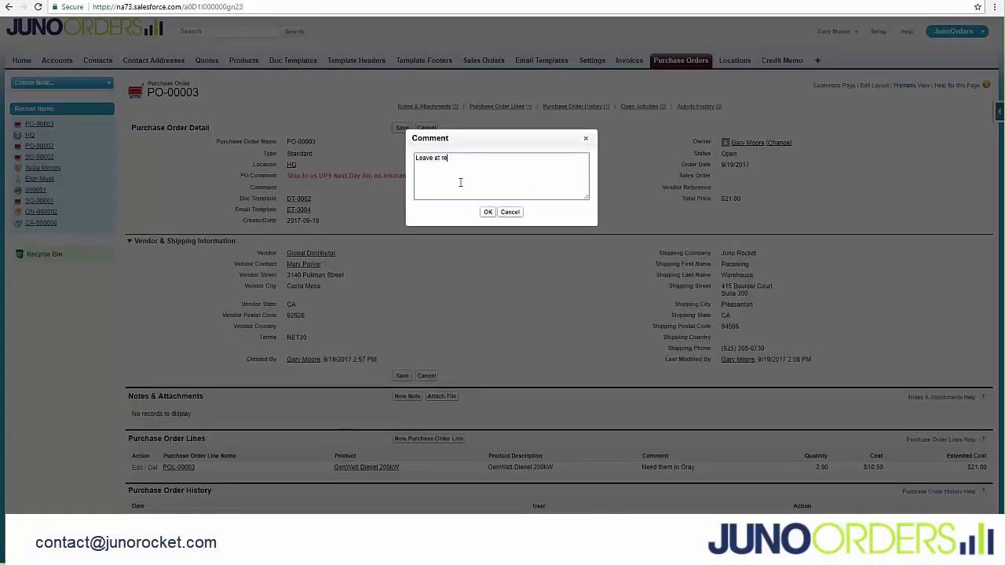
{"action": "left_click", "coordinate": [488, 212]}
{"action": "left_click", "coordinate": [401, 128]}
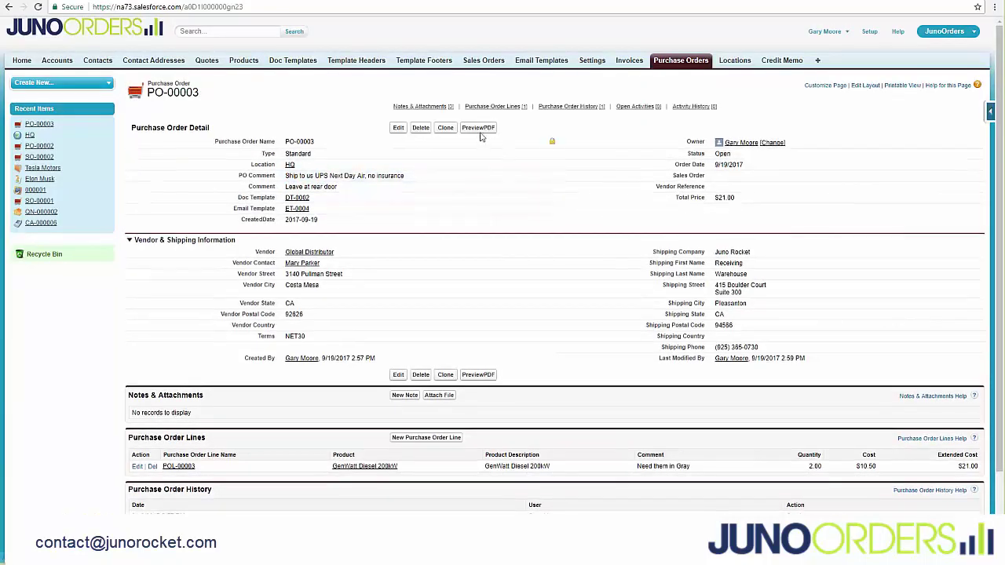
{"action": "left_click", "coordinate": [478, 128]}
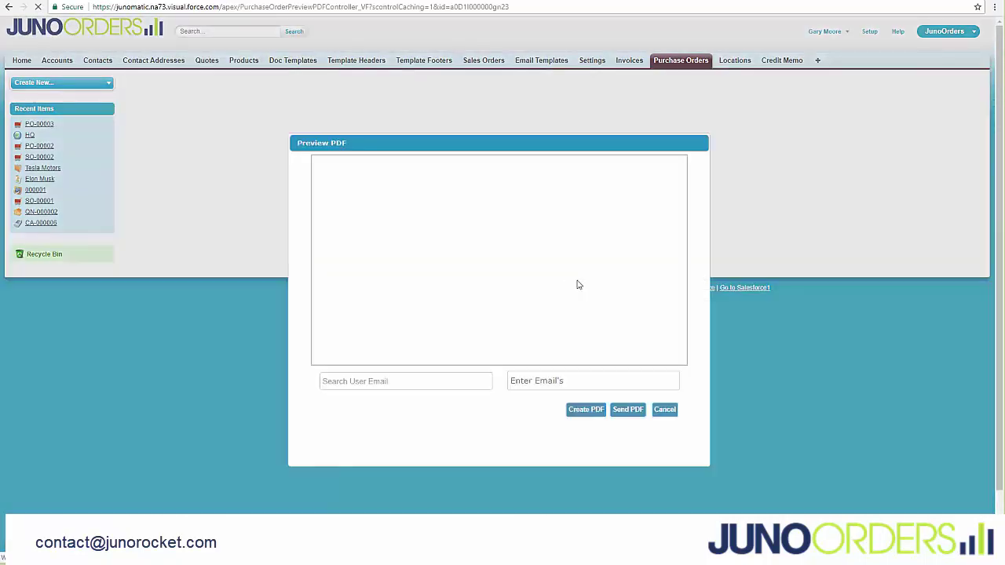
- Scroll the PDF preview to check the shipping comments, GenWatt line and $21.00 total
{"action": "scroll", "coordinate": [590, 294], "scroll_direction": "down", "scroll_amount": 2}
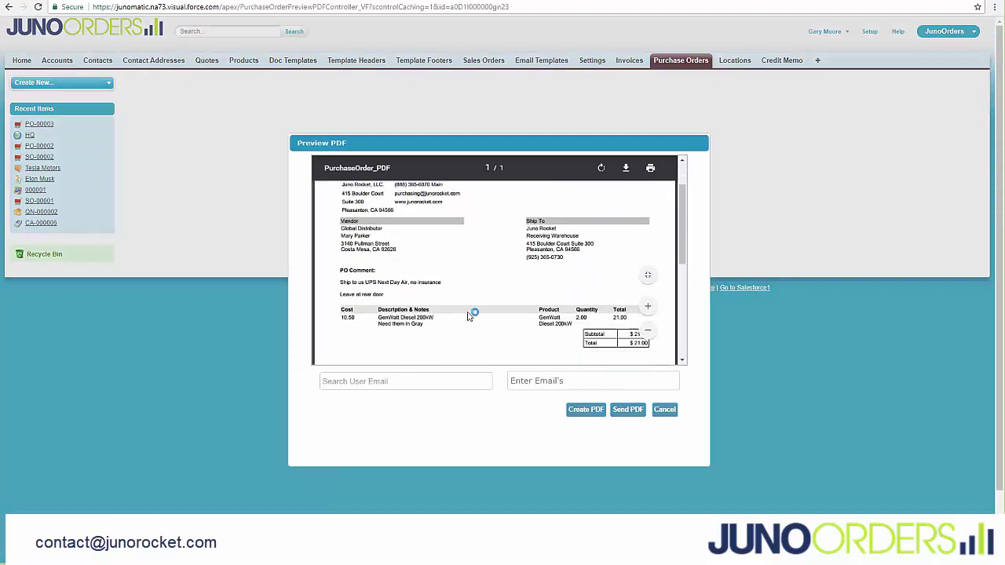